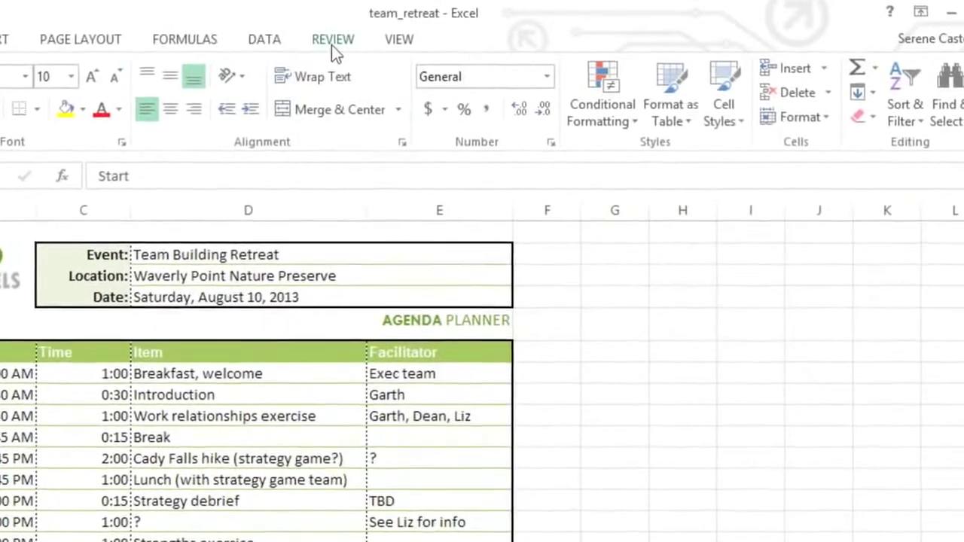
Turn on change tracking for the workbook, keeping all changes highlighted on screen, and allow the workbook to be saved
left_click(331, 45)
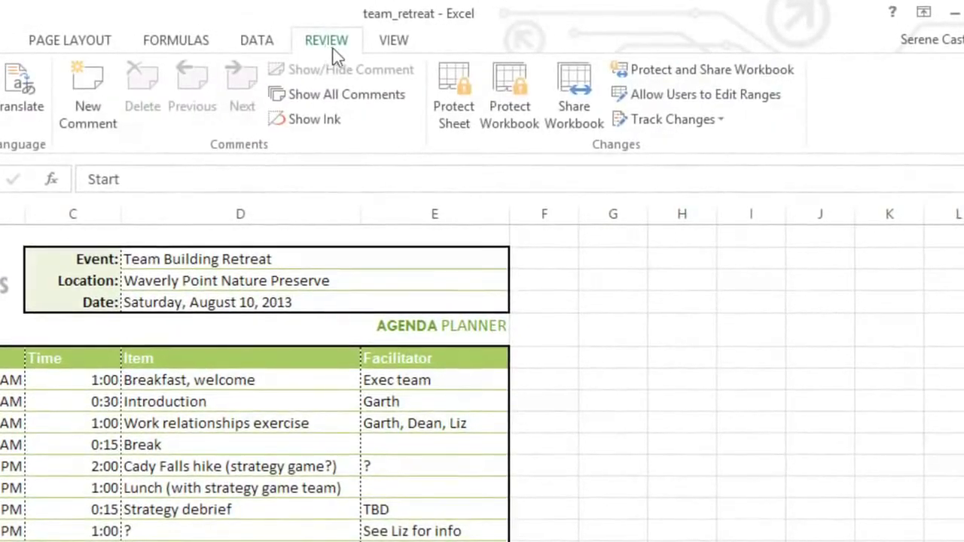
left_click(620, 125)
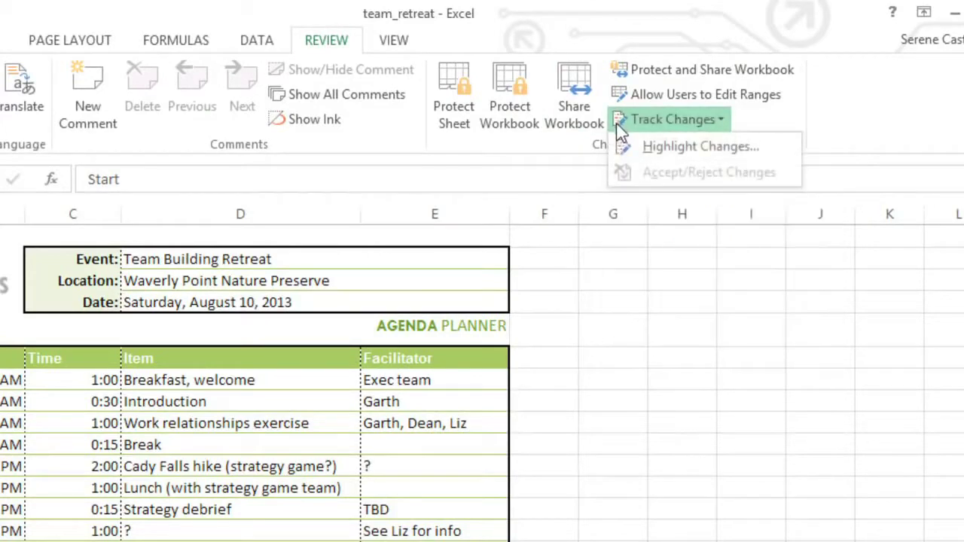
left_click(624, 148)
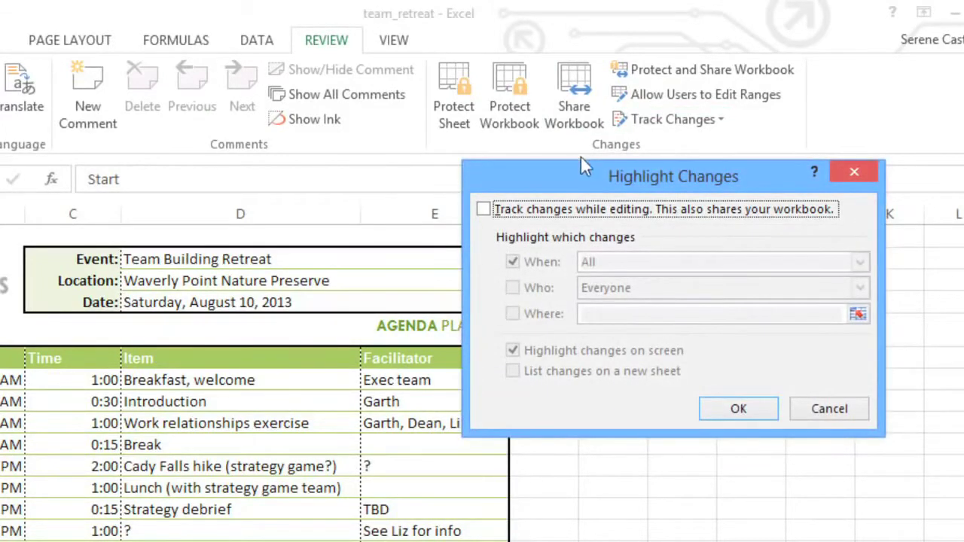
left_click(484, 210)
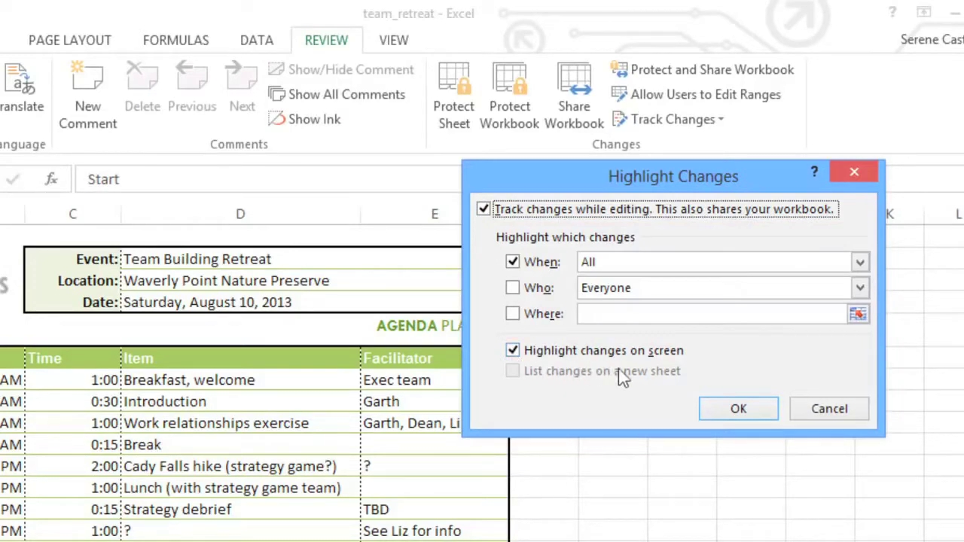
left_click(738, 407)
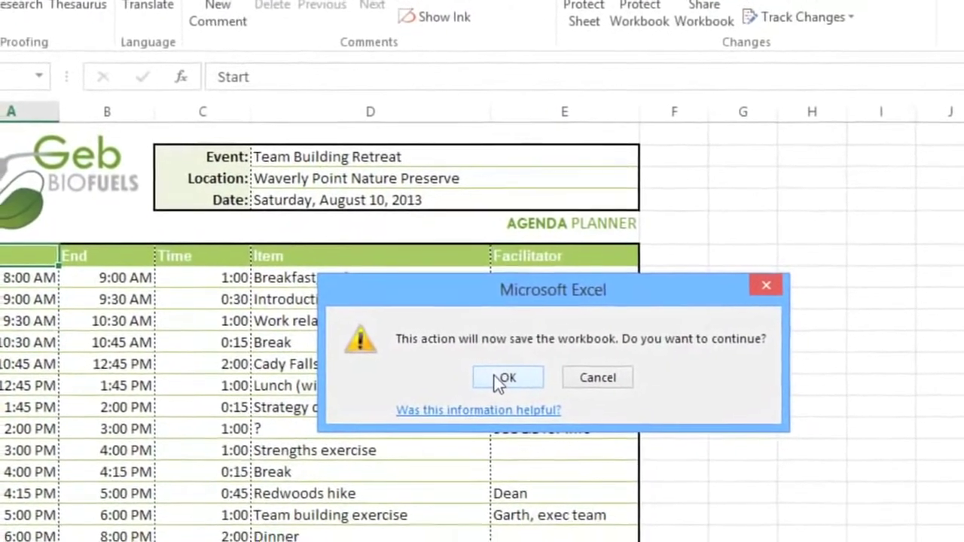
left_click(488, 392)
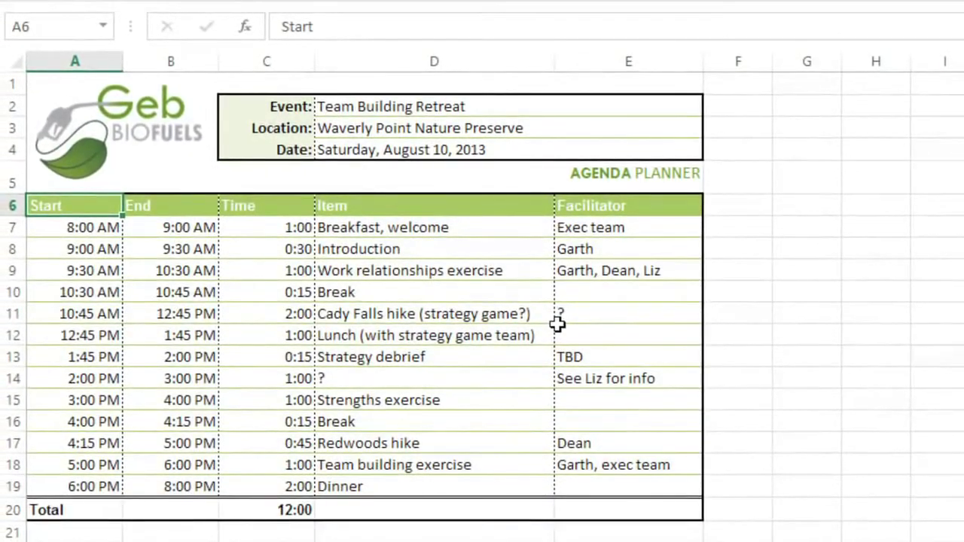
Replace the question mark in the 2:00 PM agenda item (D14) with "Getting to know your team" and view its tracked-change note
left_click(485, 377)
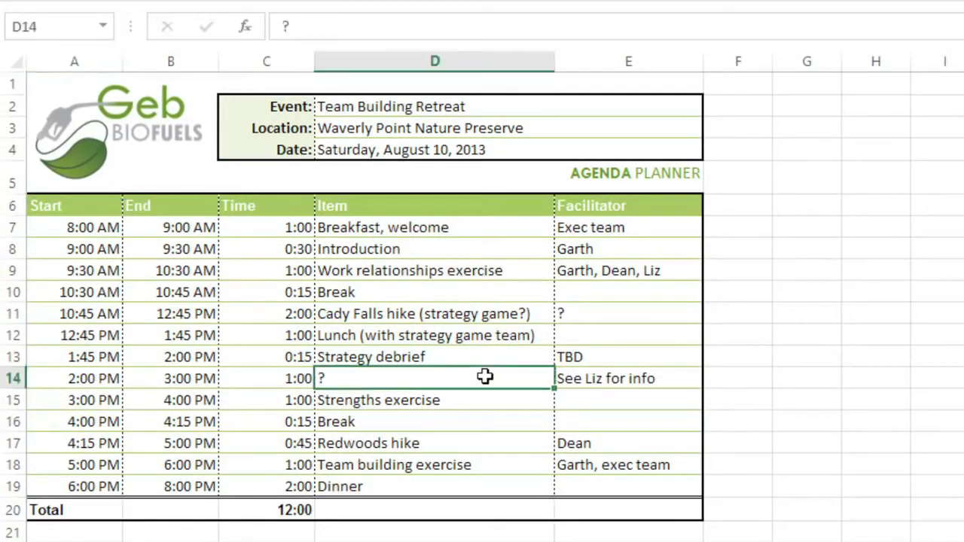
type("Getting to kno")
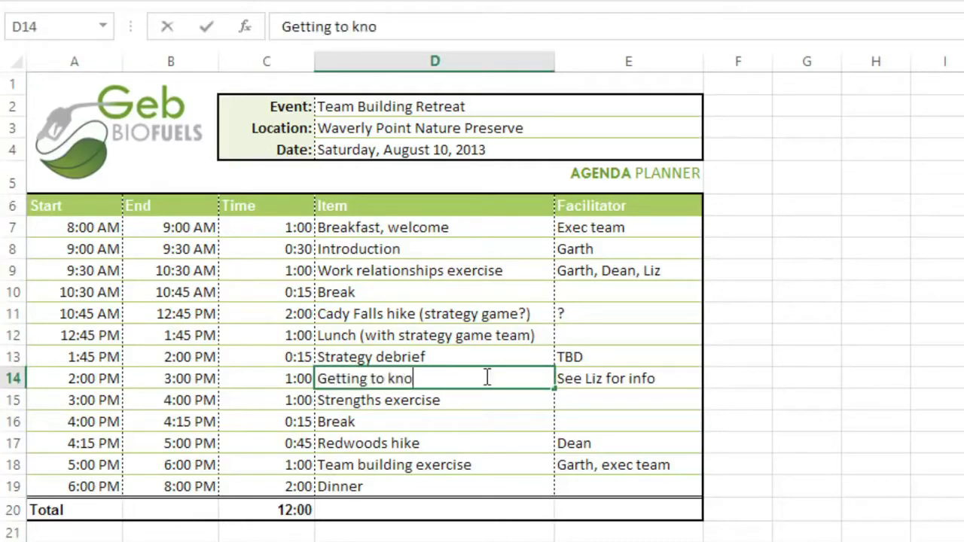
type("w your team")
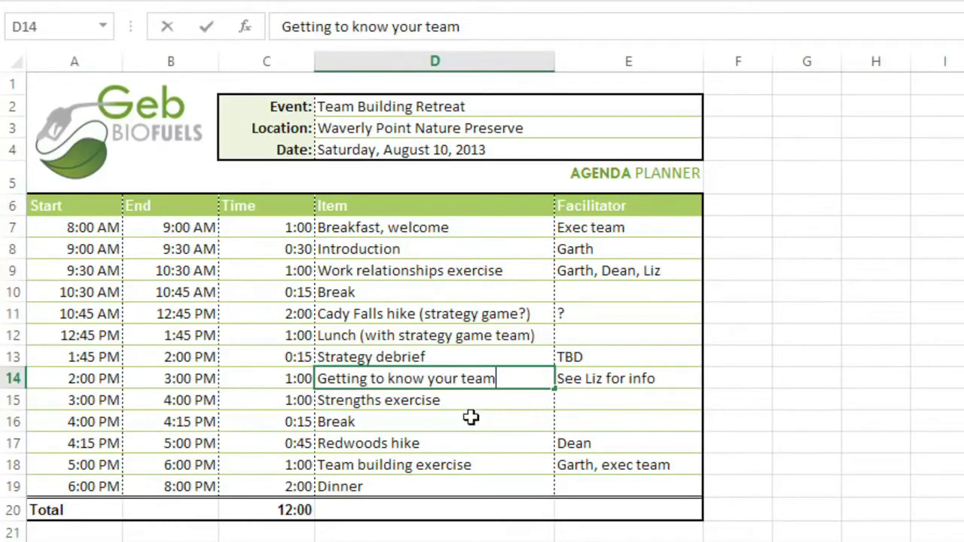
left_click(465, 435)
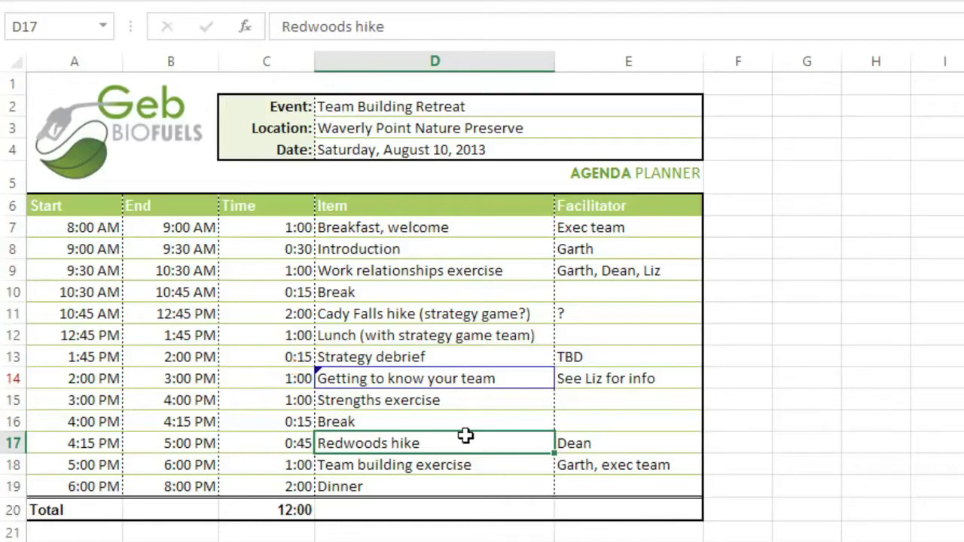
mouse_move(517, 381)
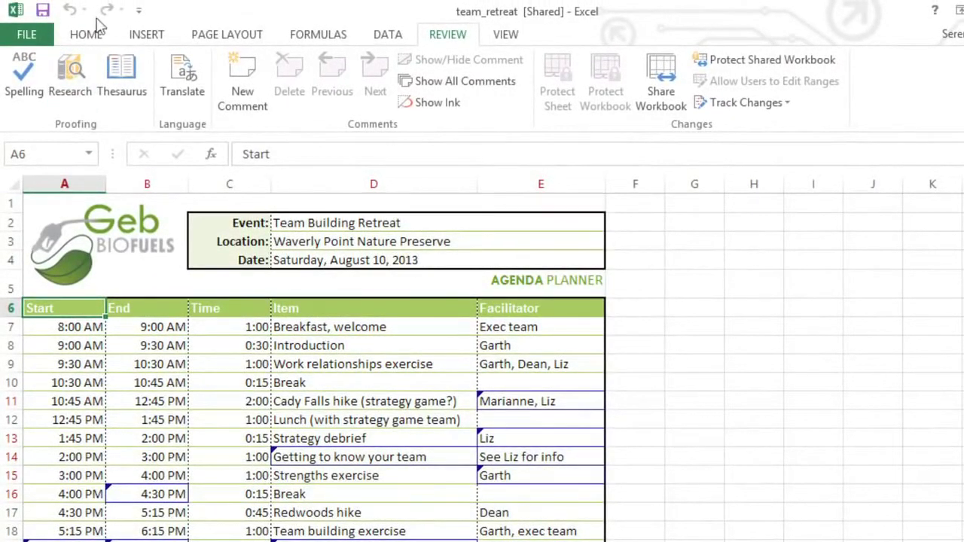
List all tracked changes on a new sheet while keeping them highlighted on screen
left_click(700, 109)
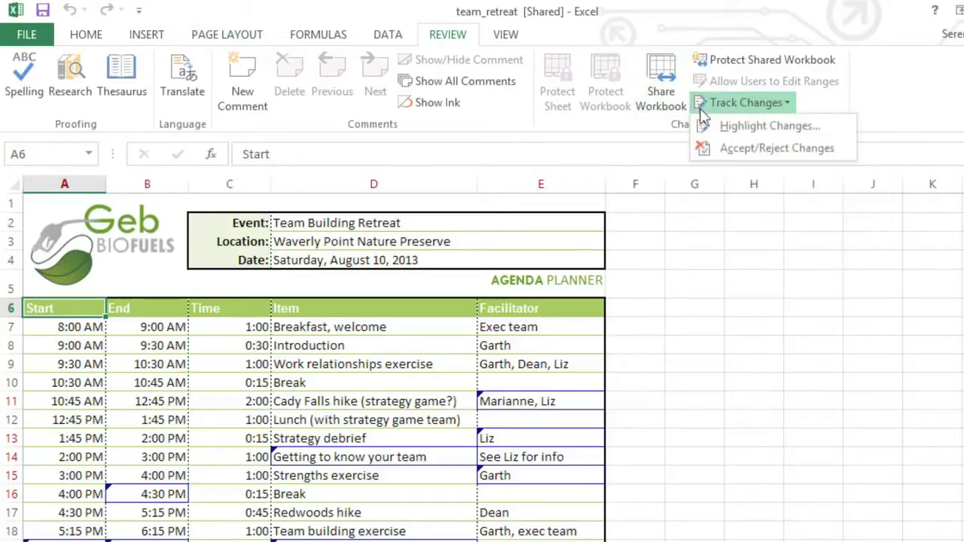
left_click(704, 125)
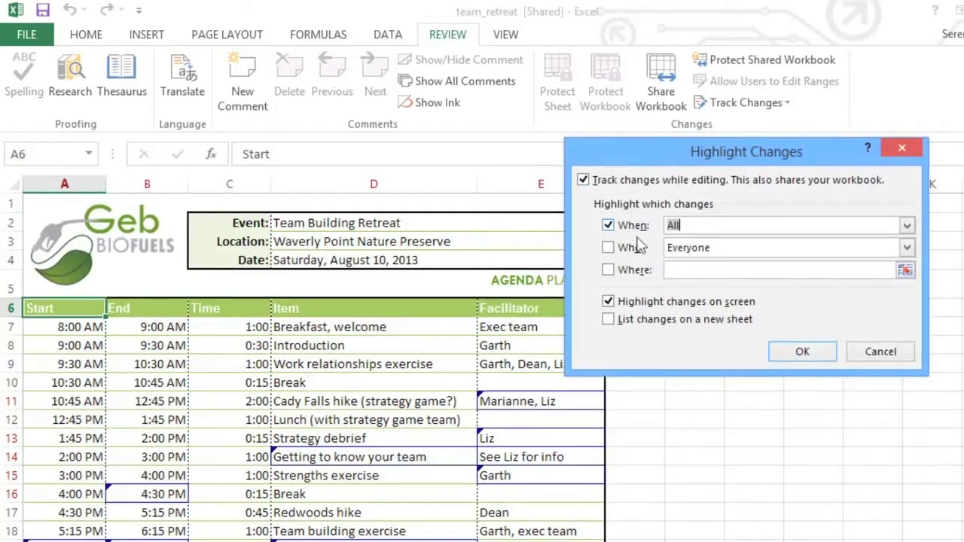
left_click(608, 321)
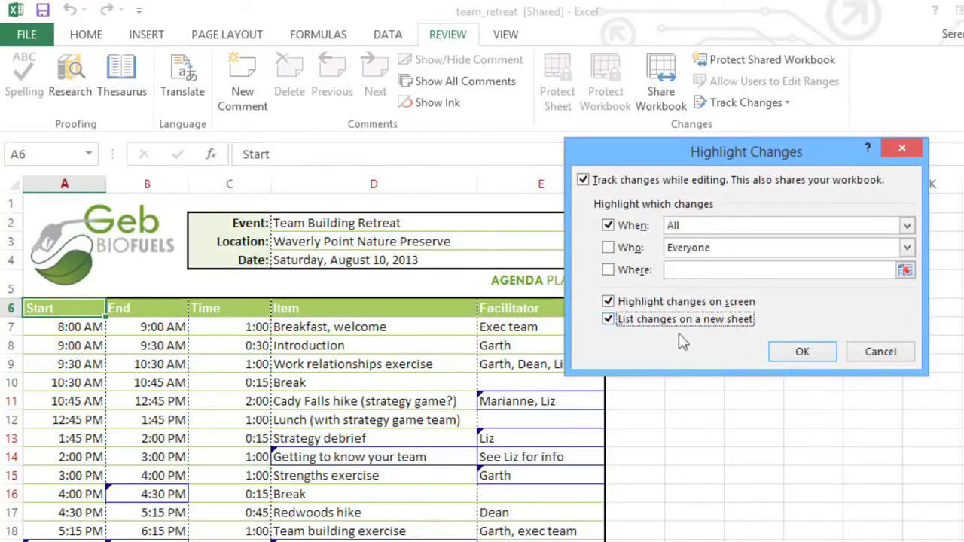
left_click(797, 352)
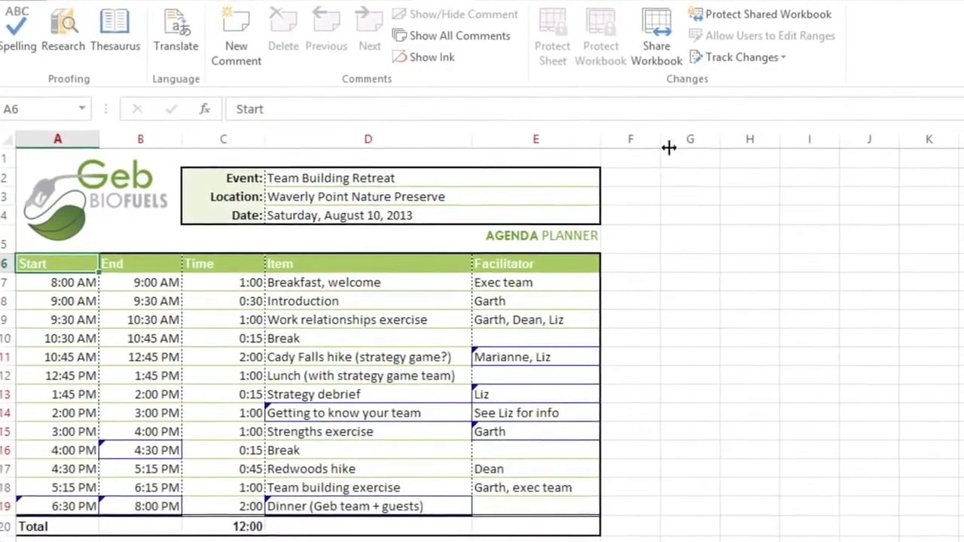
Review the tracked changes that are not yet reviewed and accept all of them at once
left_click(692, 67)
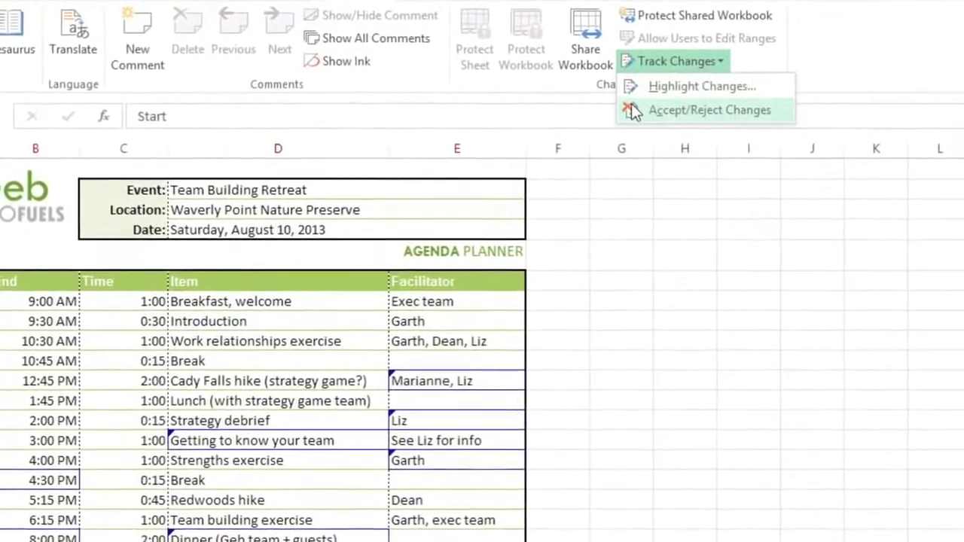
left_click(611, 113)
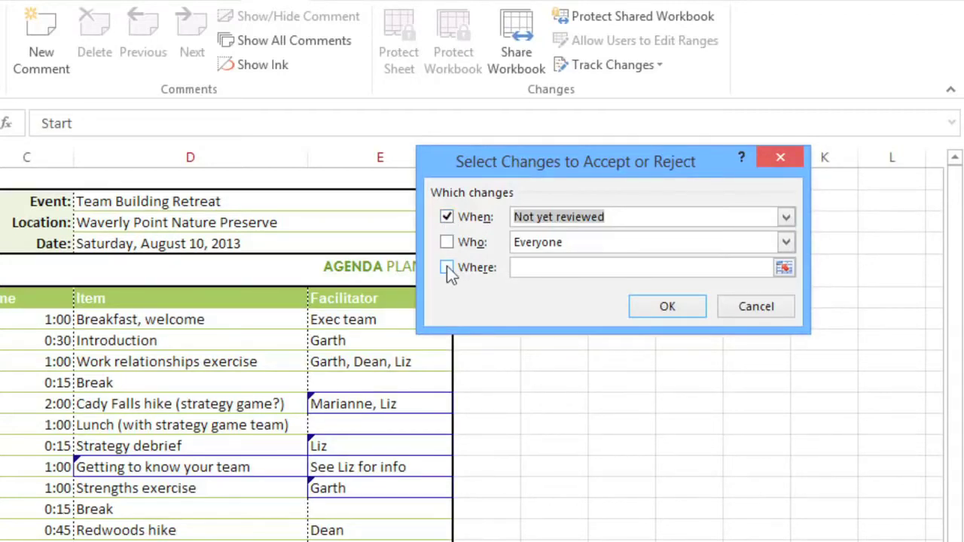
left_click(652, 306)
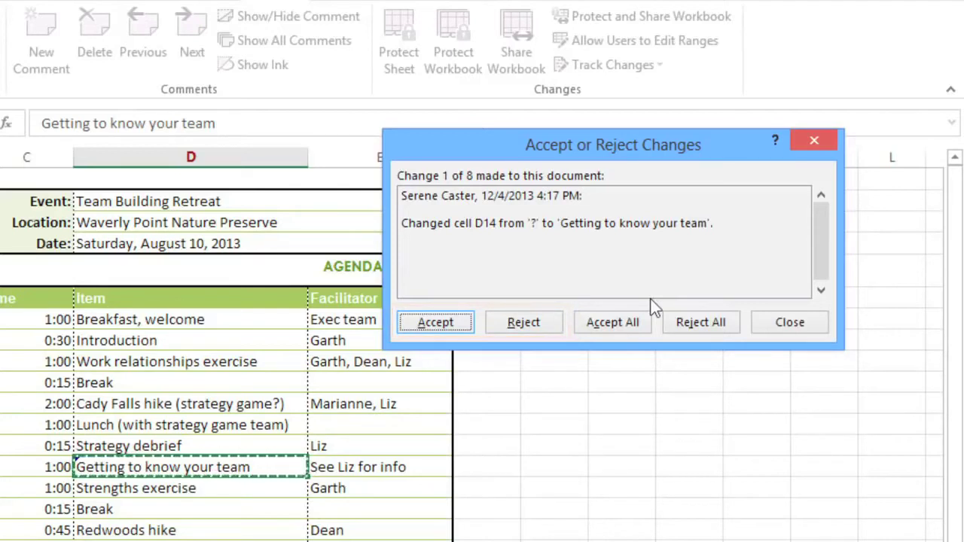
left_click(613, 323)
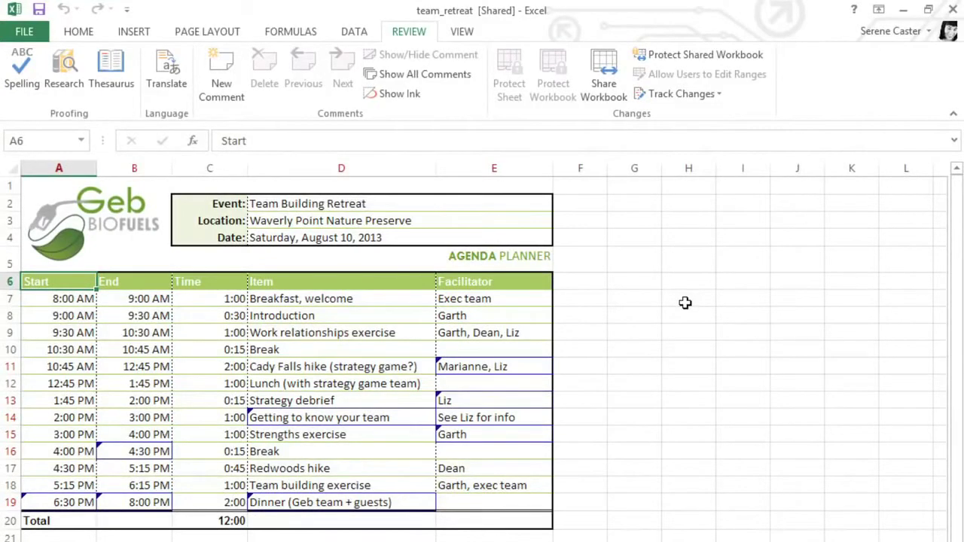
Add the comment "How many miles is the hike again?" to the Redwoods hike item in D17
left_click(354, 469)
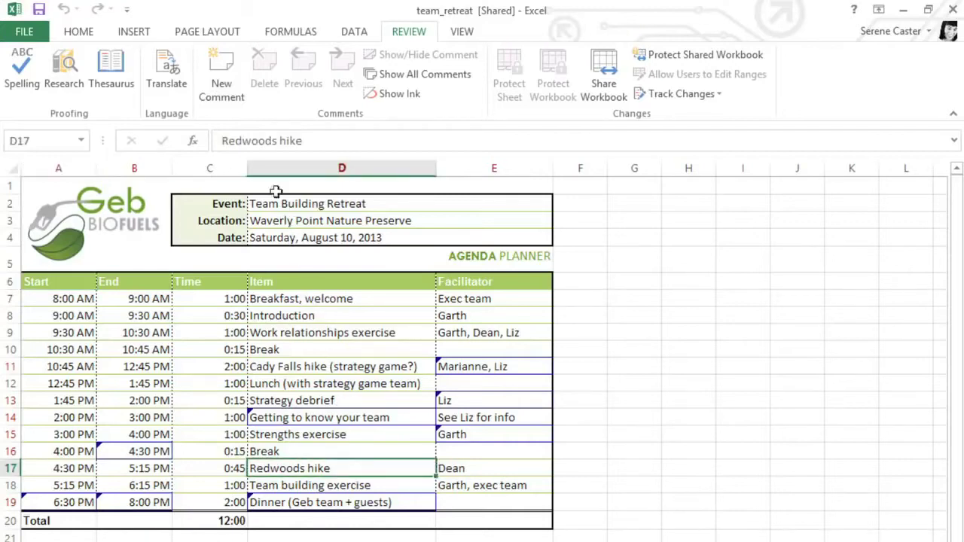
left_click(237, 94)
type("How many m")
type("iles is the hike ")
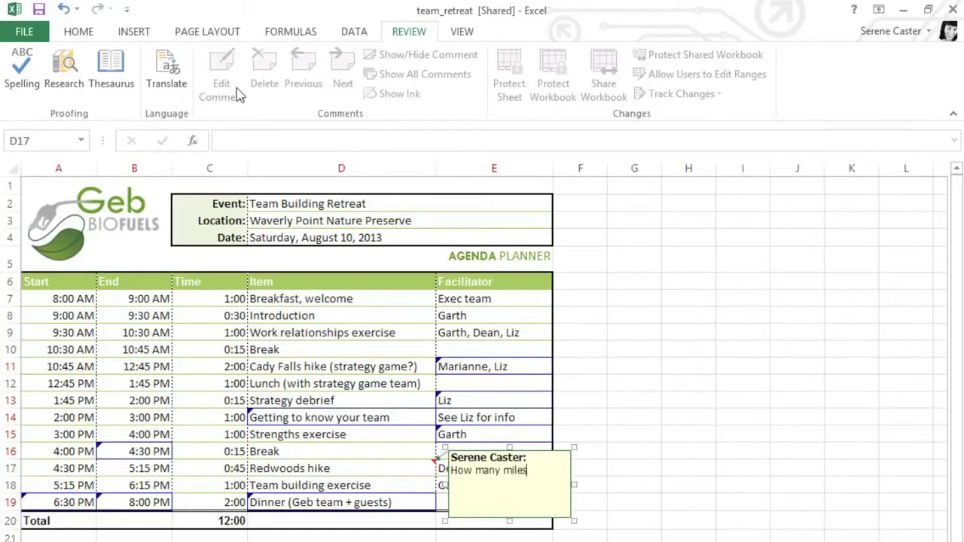
type("again")
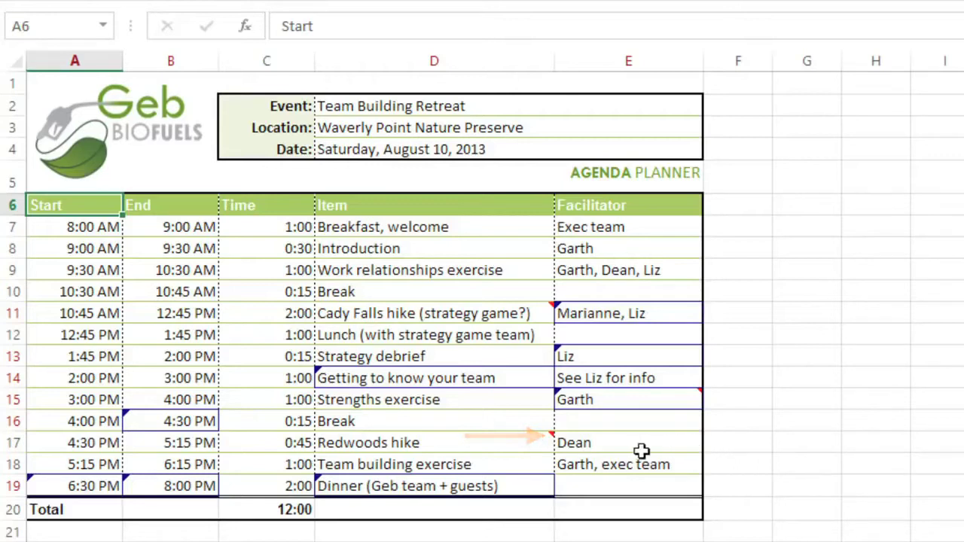
View the Redwoods hike comment, display all comments on the sheet at once, and hide them again
mouse_move(520, 445)
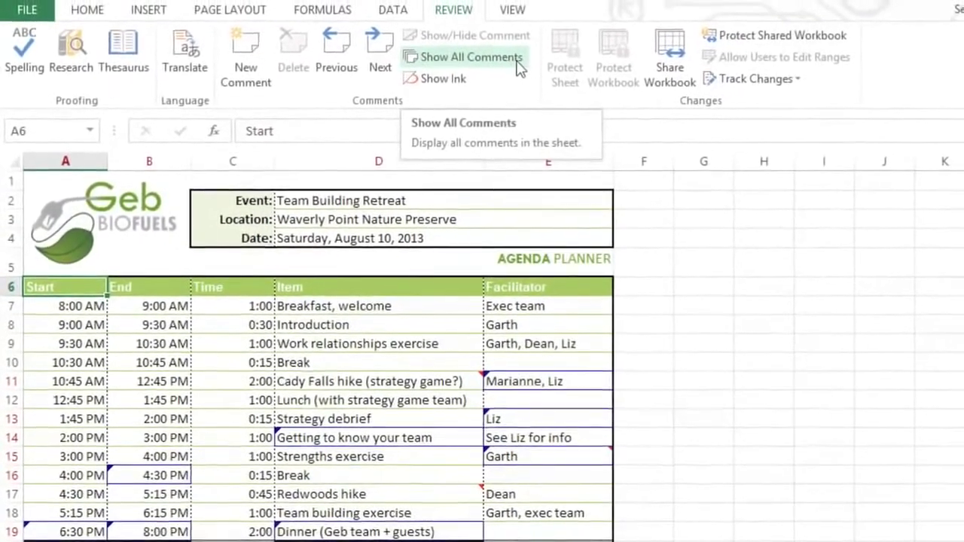
left_click(518, 65)
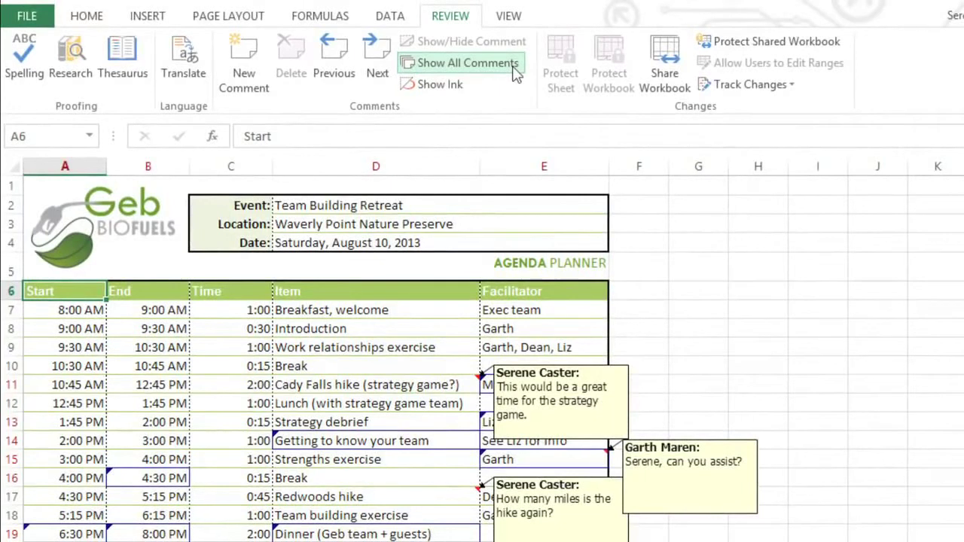
left_click(514, 70)
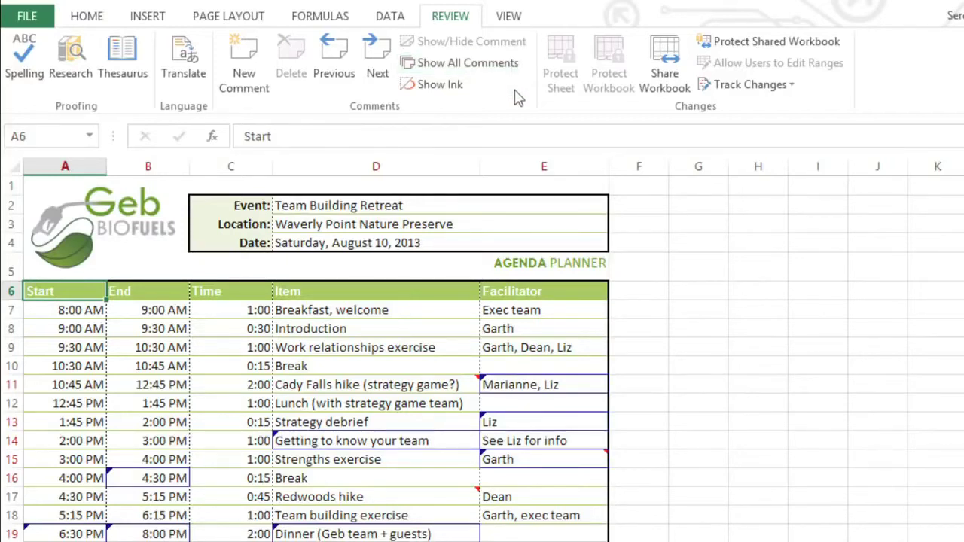
Edit the comment on the Strengths exercise facilitator cell (E15) to add the reply "Sure!"
left_click(536, 458)
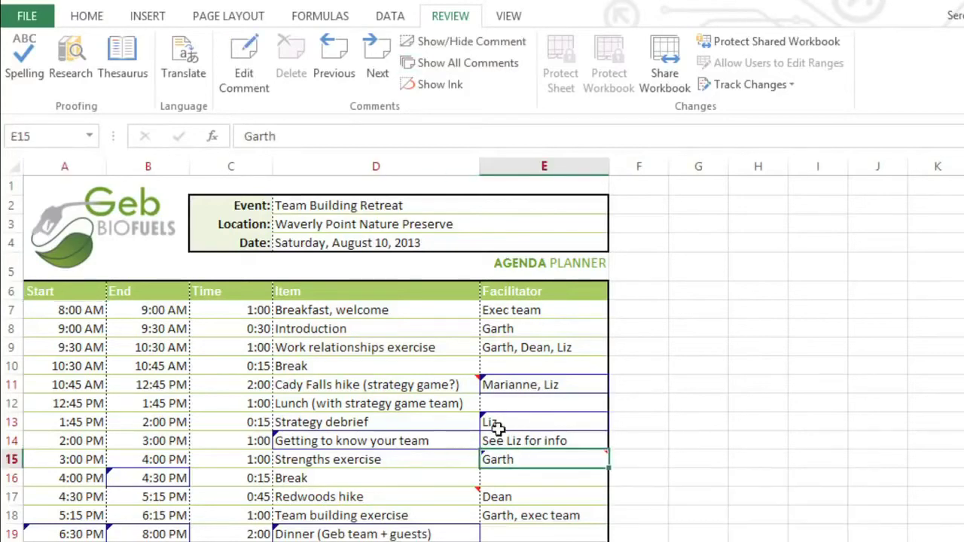
left_click(258, 72)
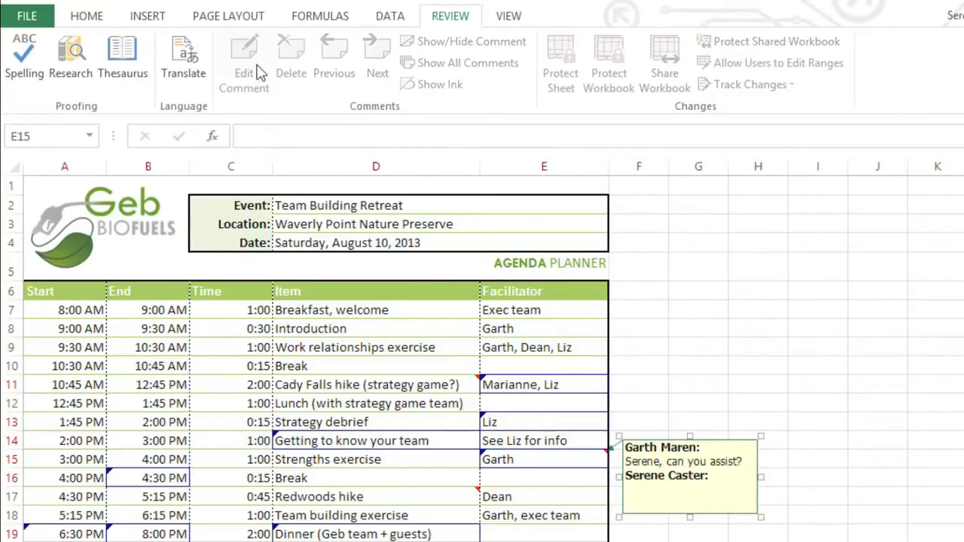
type("Sure!")
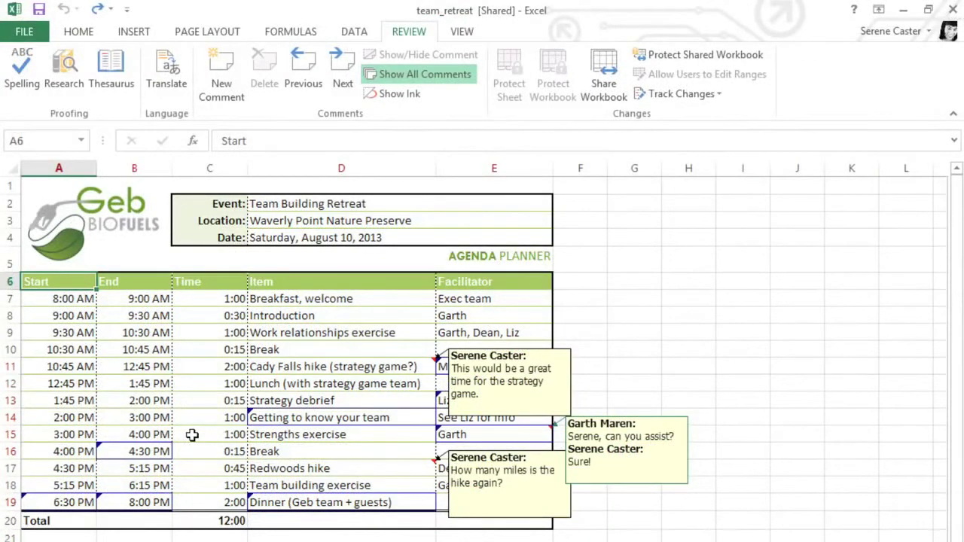
Delete the comments on the Redwoods hike item (D17), the Cady Falls hike item (D11) and the Strengths exercise facilitator (E15)
left_click(355, 468)
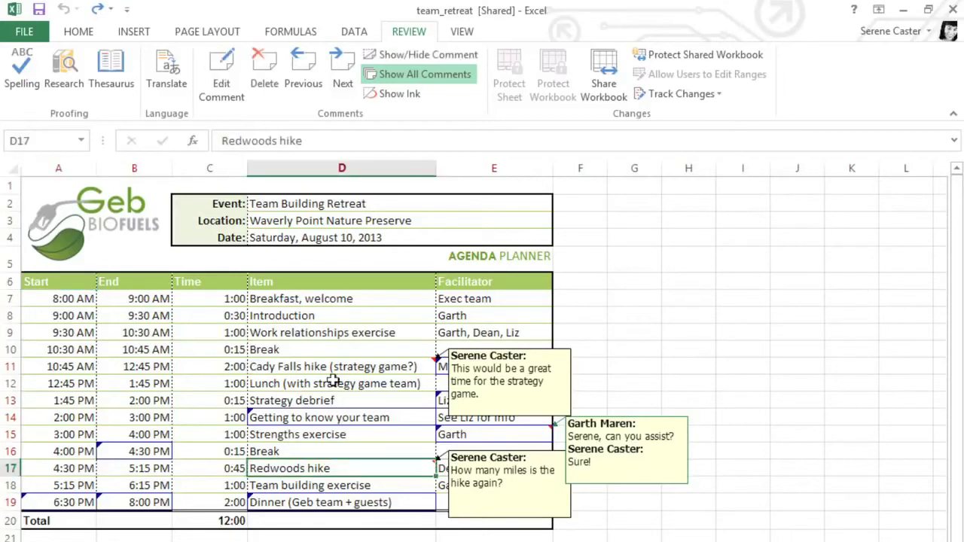
left_click(263, 84)
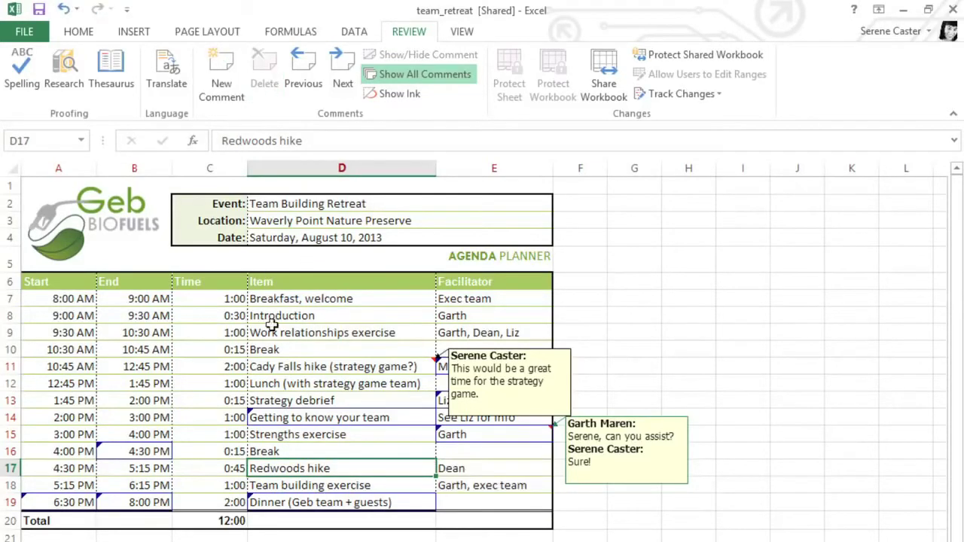
left_click(273, 367)
left_click(265, 88)
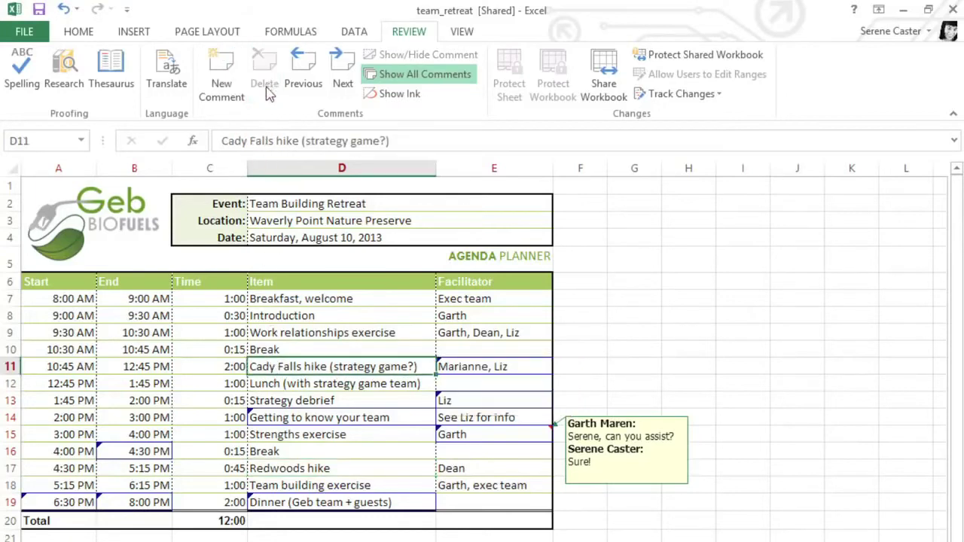
left_click(442, 428)
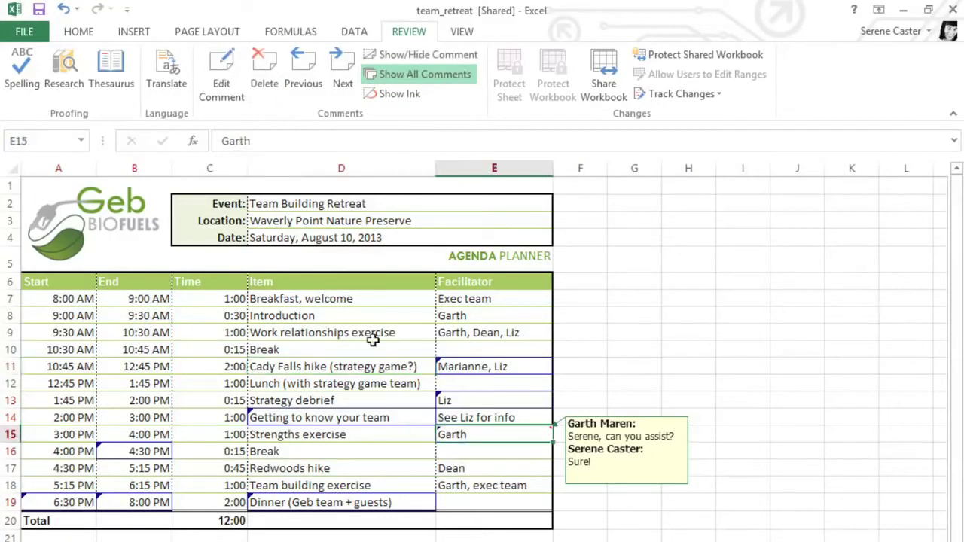
left_click(270, 91)
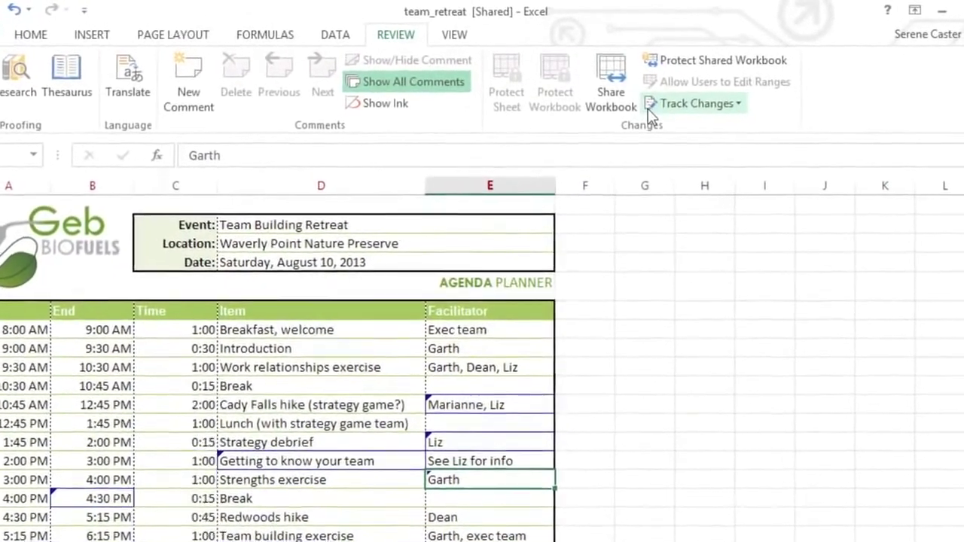
Turn off change tracking while editing, which also stops sharing the workbook
left_click(649, 109)
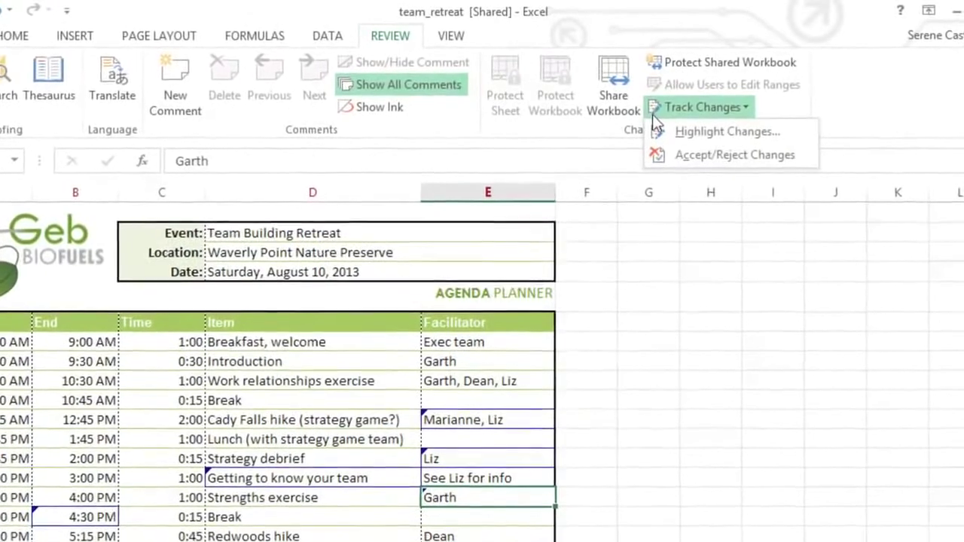
left_click(660, 134)
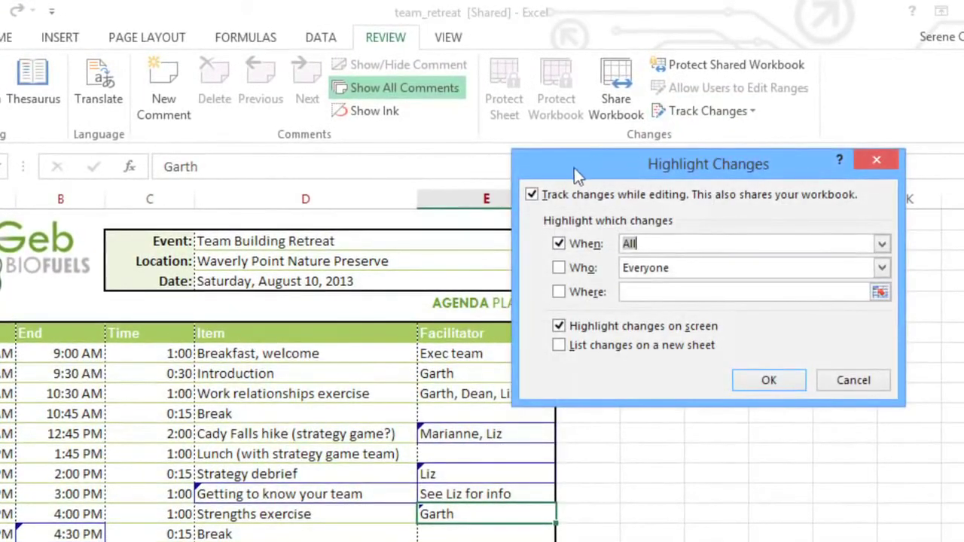
left_click(533, 195)
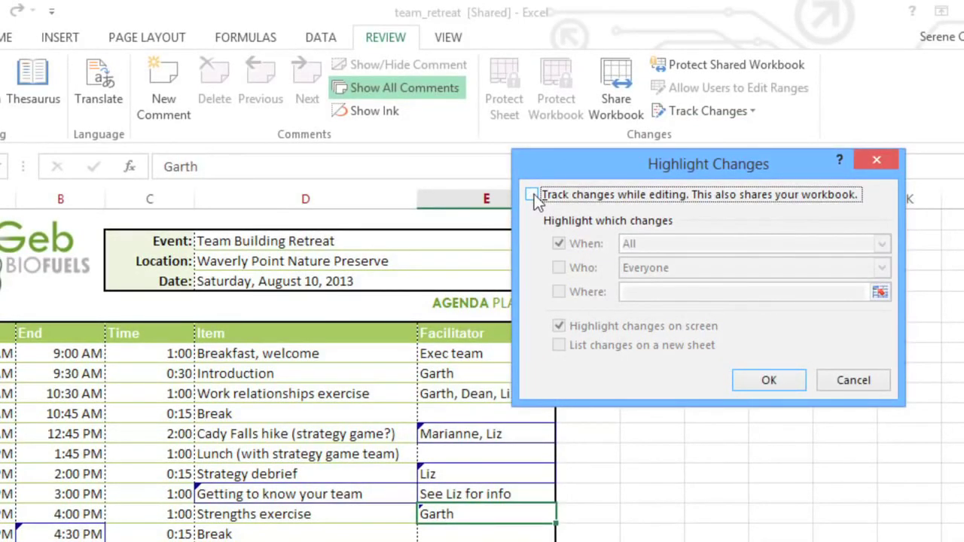